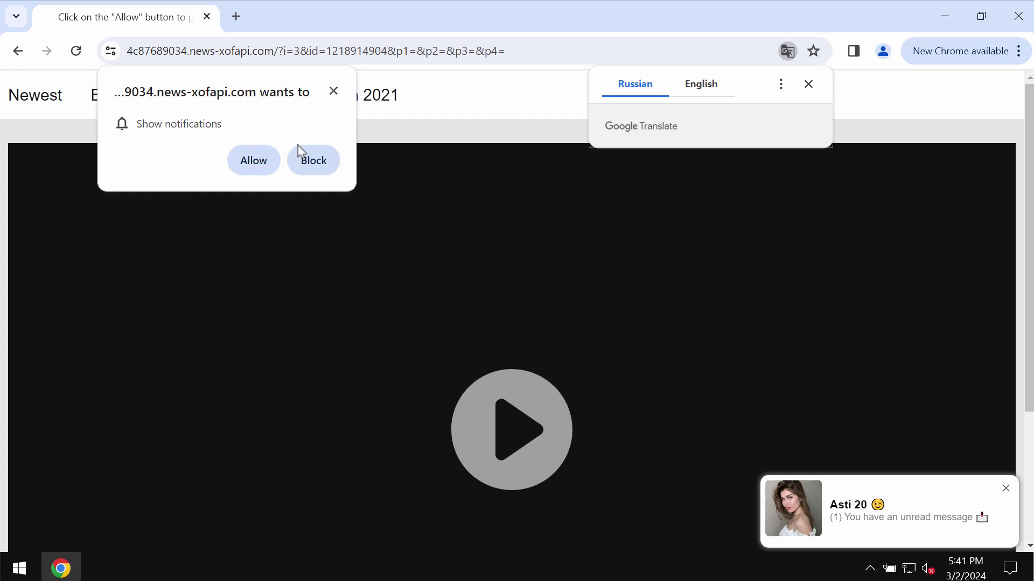
# - Allow news-xofapi.com to show notifications via the permission prompt
pyautogui.click(258, 166)
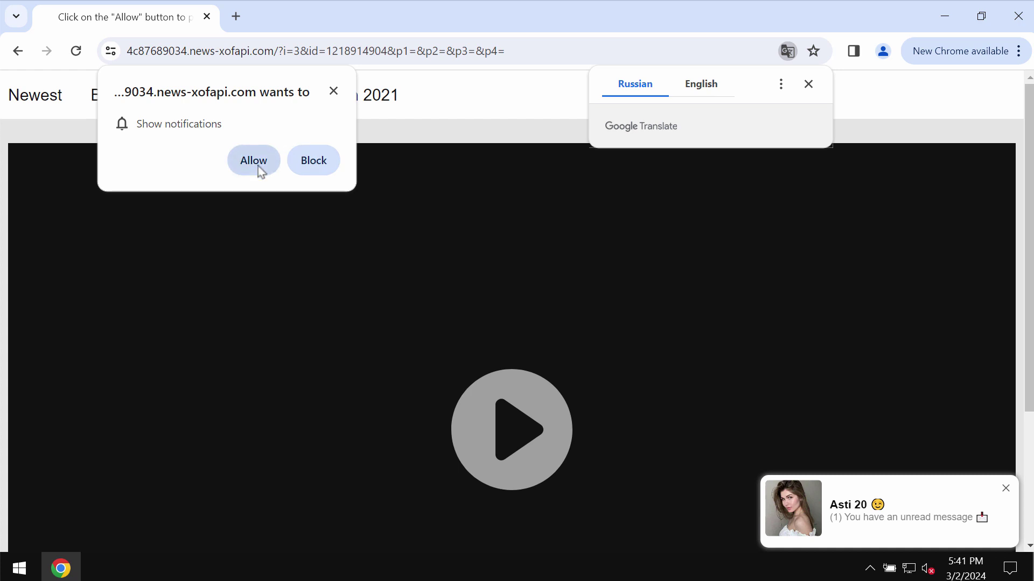
# - In a new tab, open Chrome Settings from the three-dot menu
pyautogui.click(235, 16)
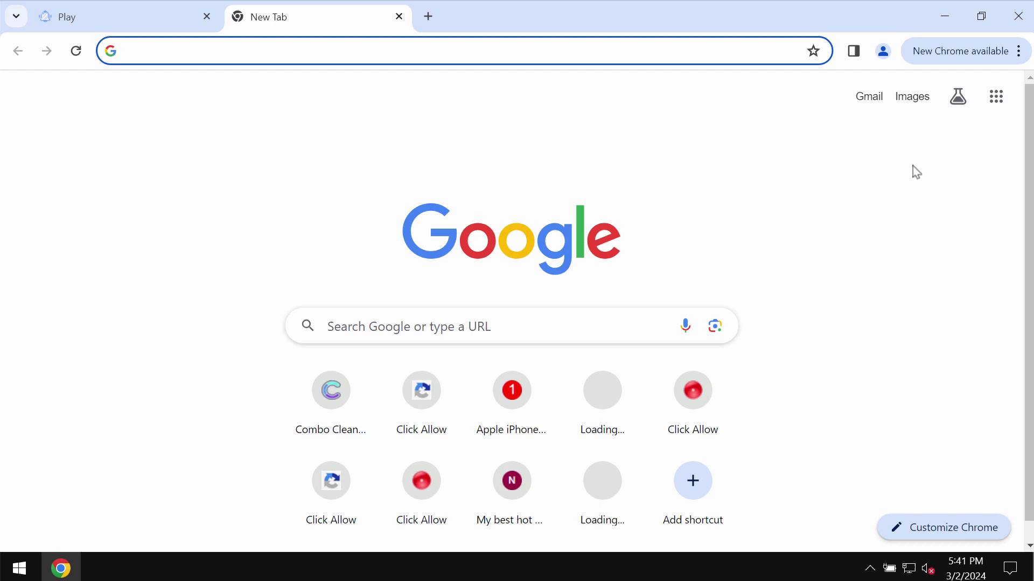
pyautogui.click(1013, 51)
pyautogui.moveTo(859, 444)
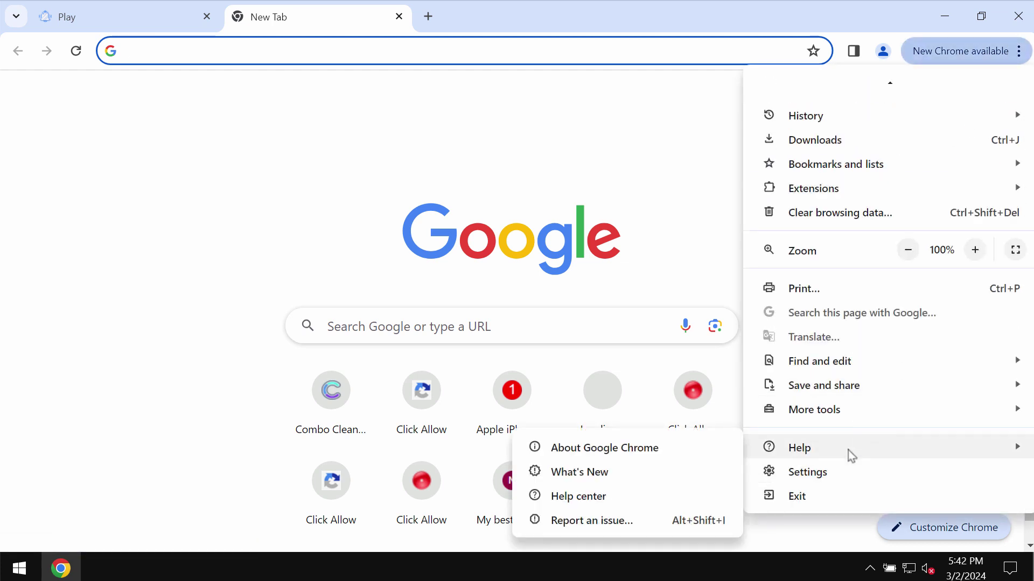
pyautogui.click(828, 472)
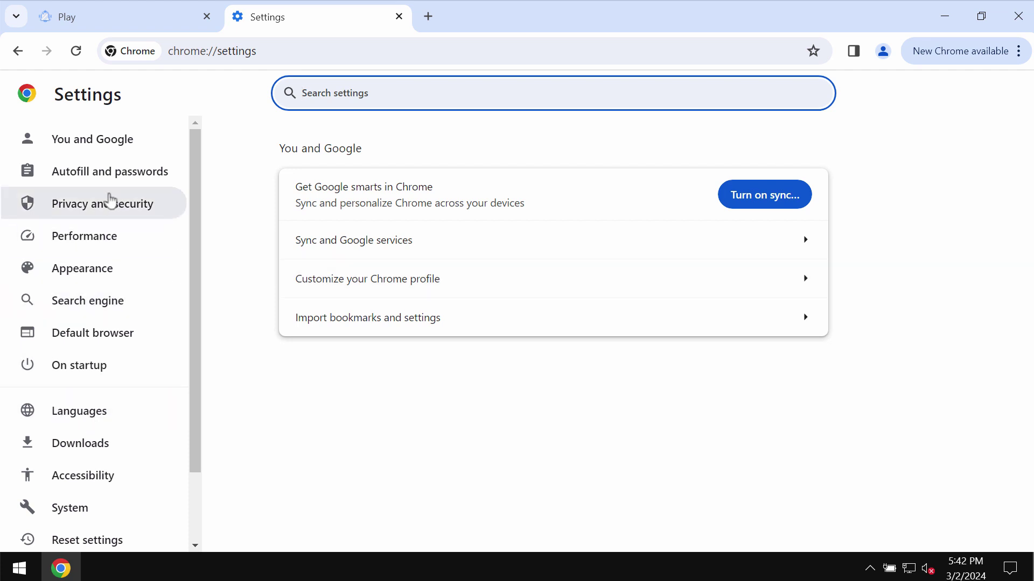
# - Go to Privacy and security > Site settings > Notifications and view the allowed sites
pyautogui.click(111, 203)
pyautogui.scroll(-1, 486, 394)
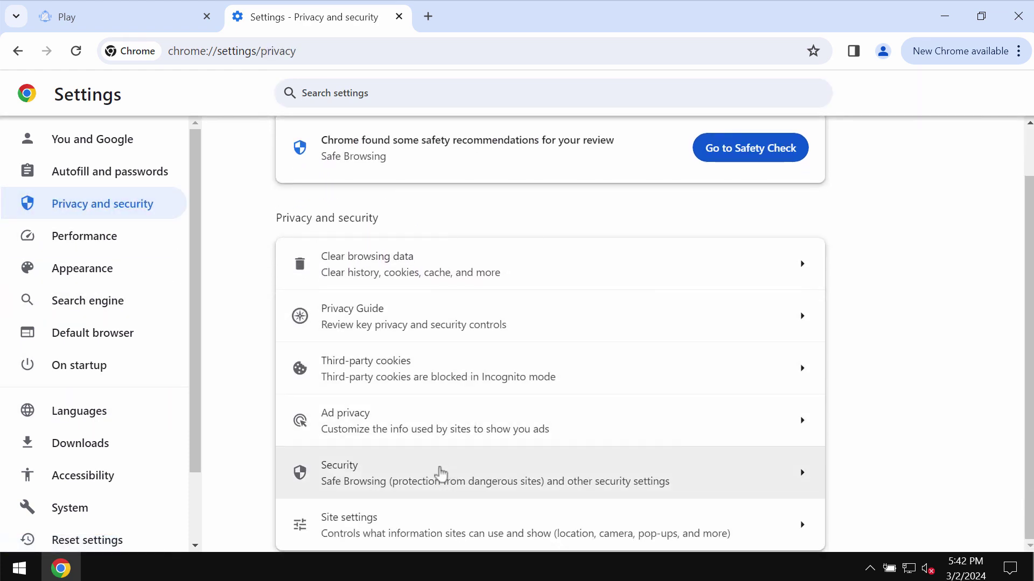
pyautogui.click(411, 519)
pyautogui.scroll(-9, 496, 437)
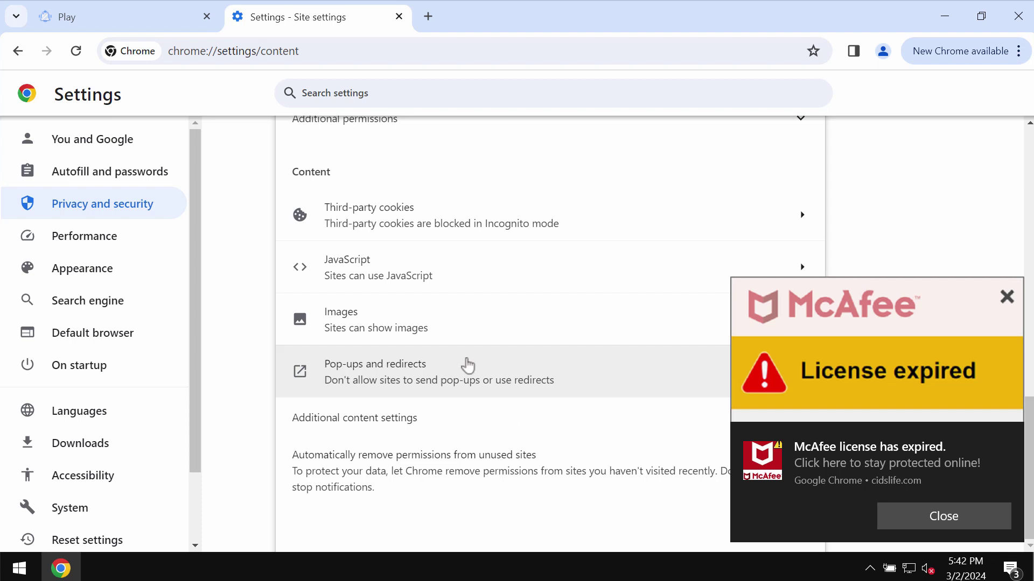
pyautogui.scroll(15, 392, 391)
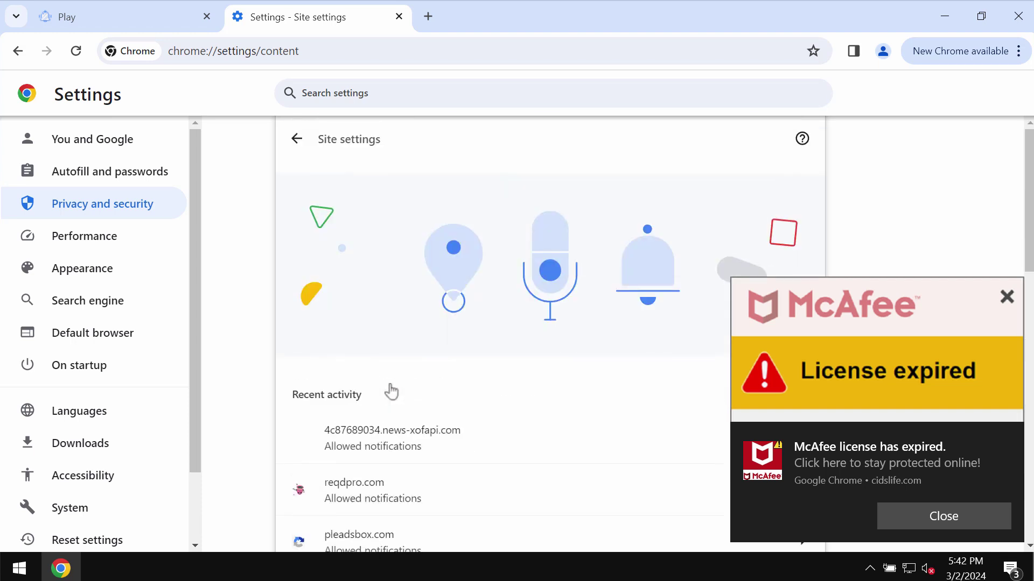
pyautogui.scroll(-7, 391, 392)
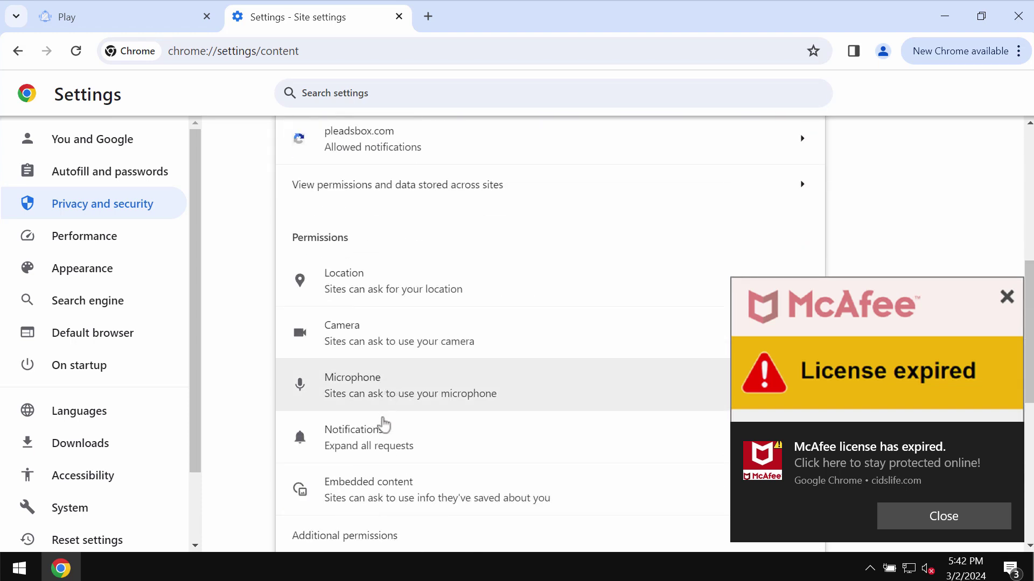
pyautogui.click(409, 438)
pyautogui.scroll(-5, 403, 423)
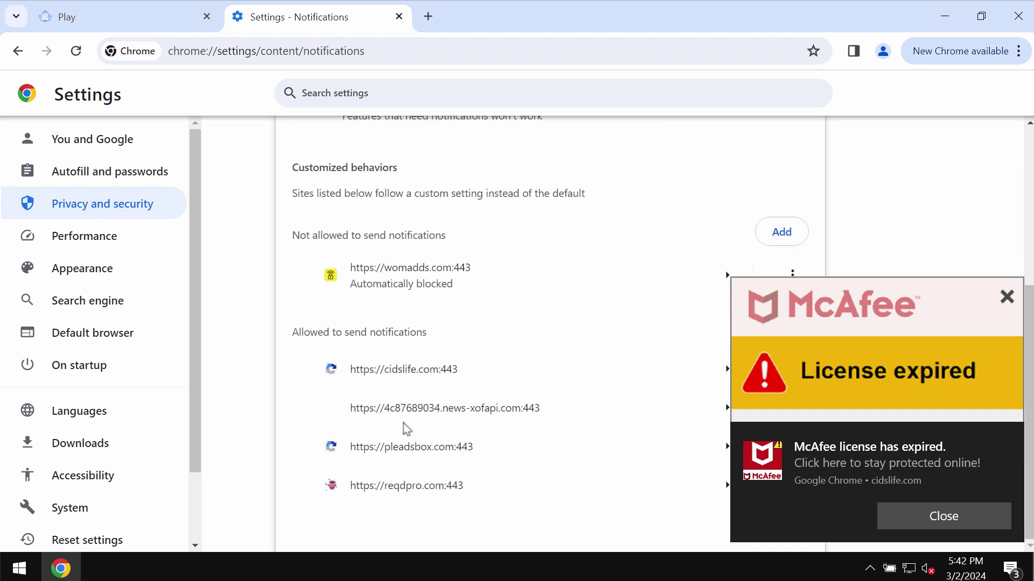
# - Dismiss the McAfee notice, then remove cidslife.com, news-xofapi.com, pleadsbox.com and reqdpro.com from allowed notifications
pyautogui.click(843, 335)
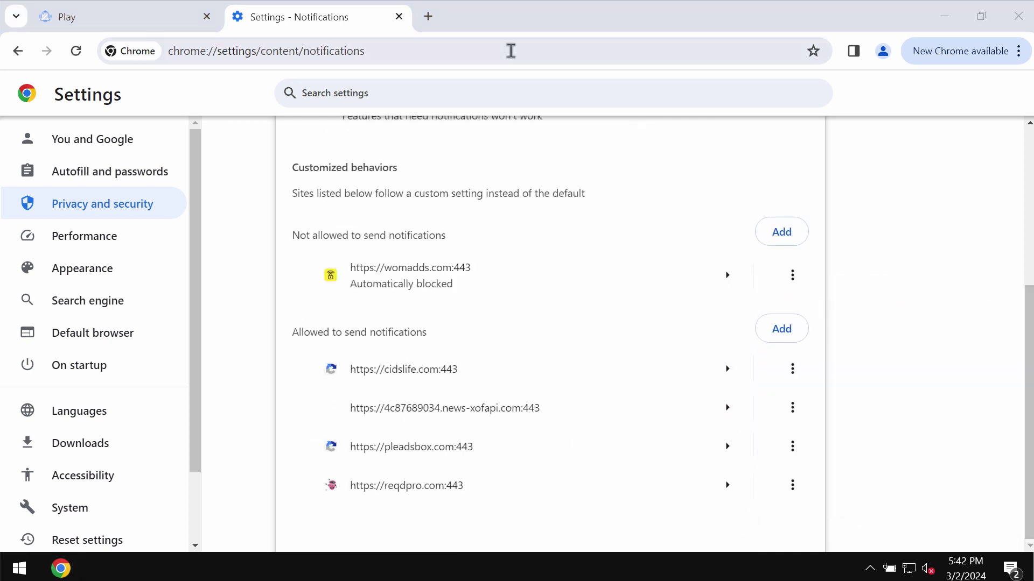
pyautogui.click(355, 23)
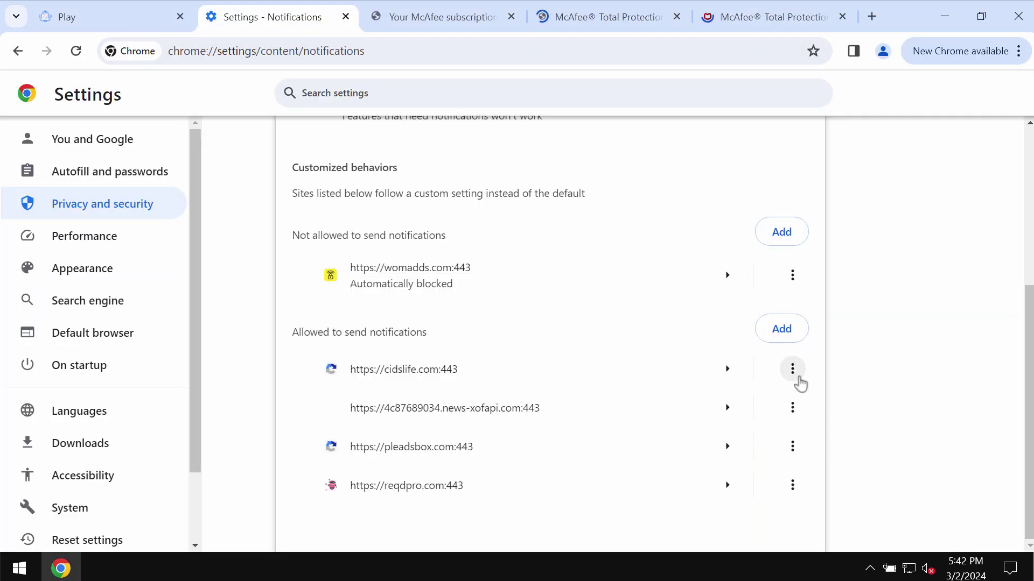
pyautogui.click(792, 369)
pyautogui.click(778, 433)
pyautogui.click(792, 407)
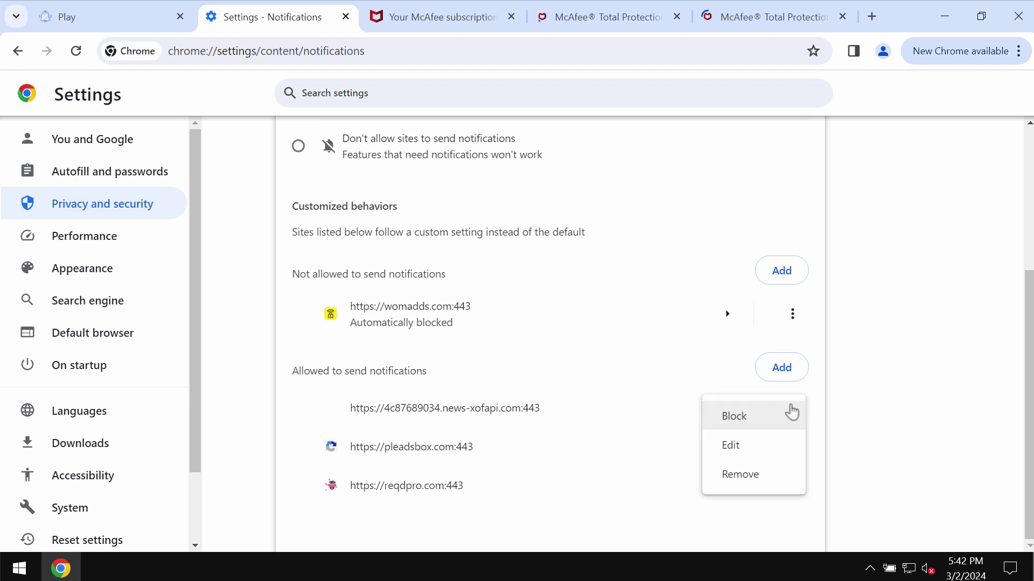
pyautogui.click(743, 485)
pyautogui.click(790, 449)
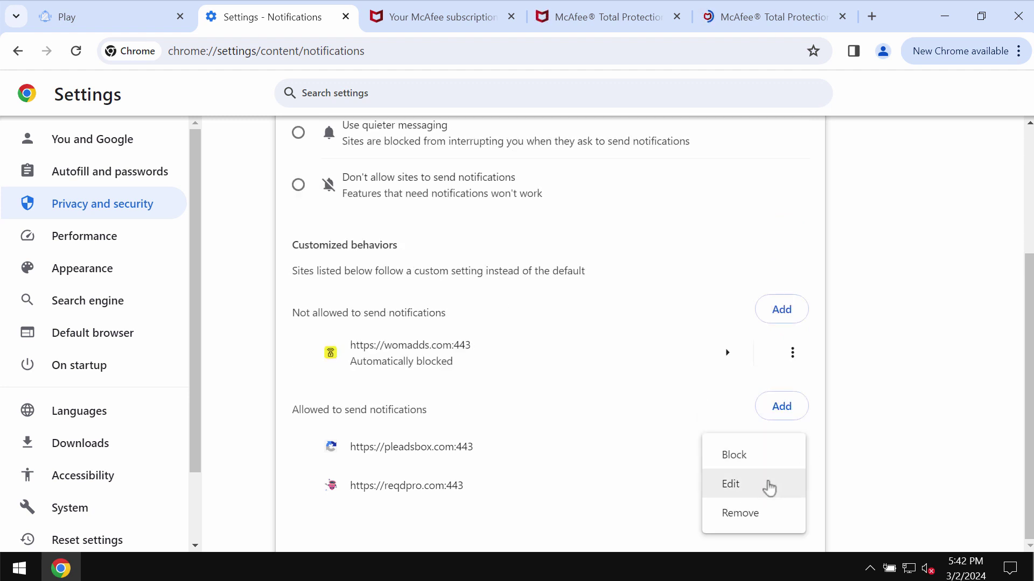
pyautogui.click(757, 511)
pyautogui.click(787, 488)
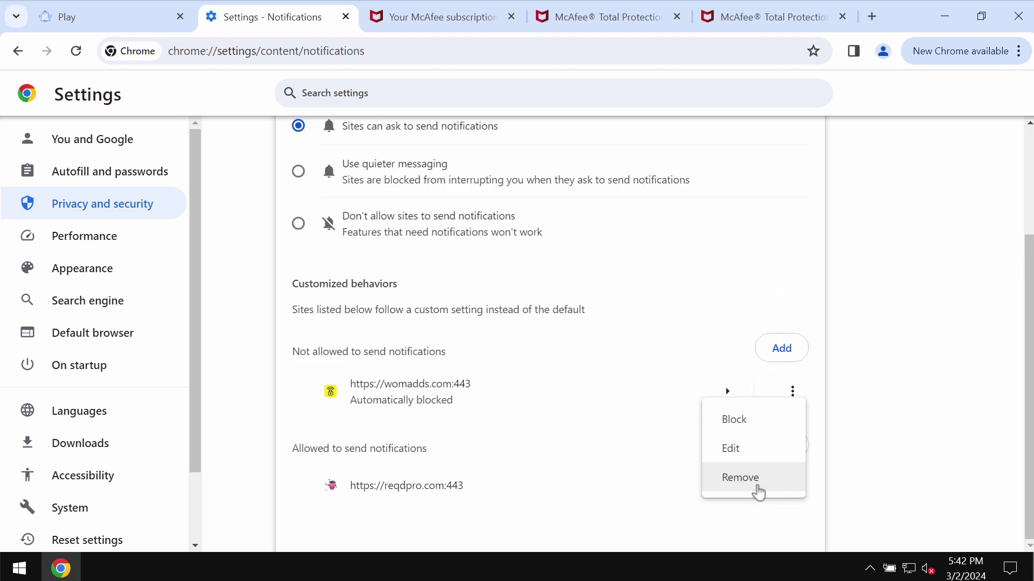
pyautogui.click(757, 487)
# - Go to combocleaner.com in the address bar, then minimise Chrome
pyautogui.click(615, 50)
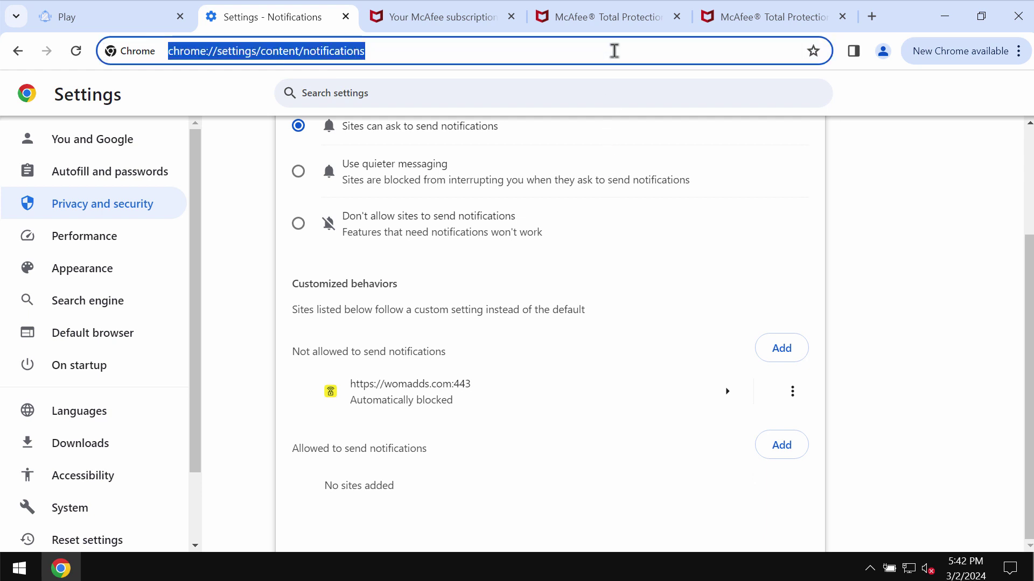
pyautogui.write('combocleaner.com')
pyautogui.press('Return')
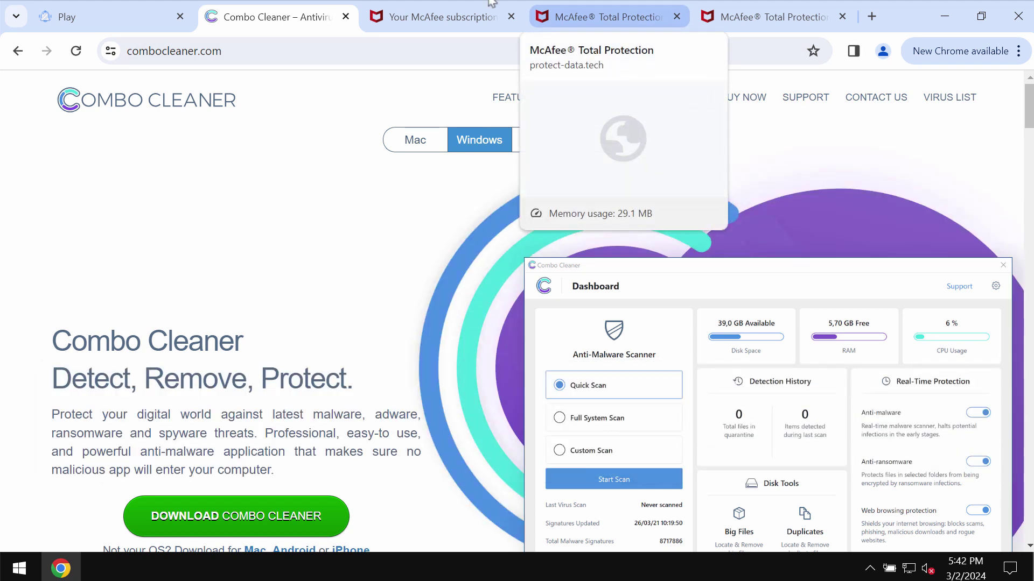
pyautogui.click(949, 18)
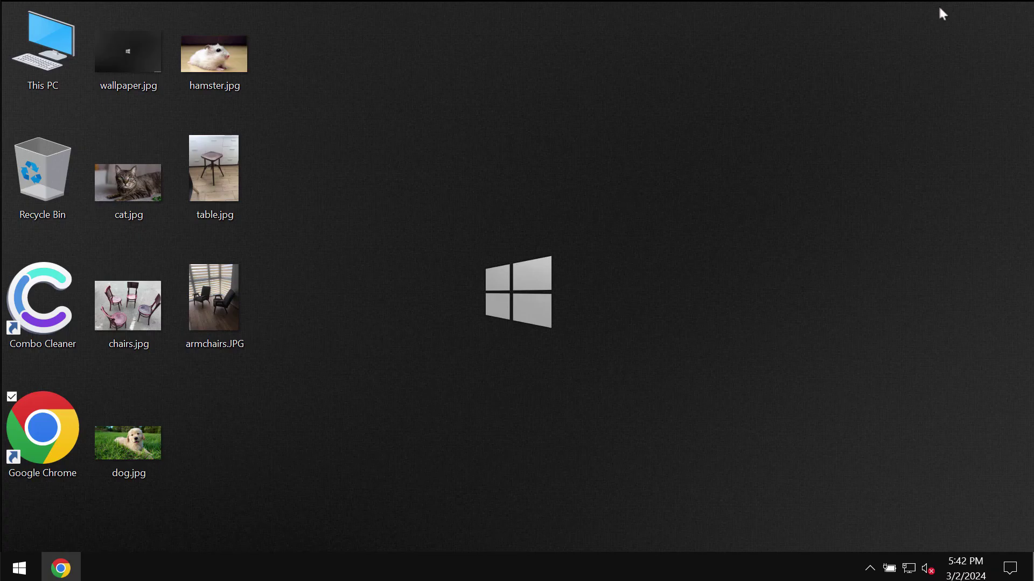
# - Launch Combo Cleaner from its desktop shortcut and load combocleaner.com in a new Chrome tab
pyautogui.click(53, 303)
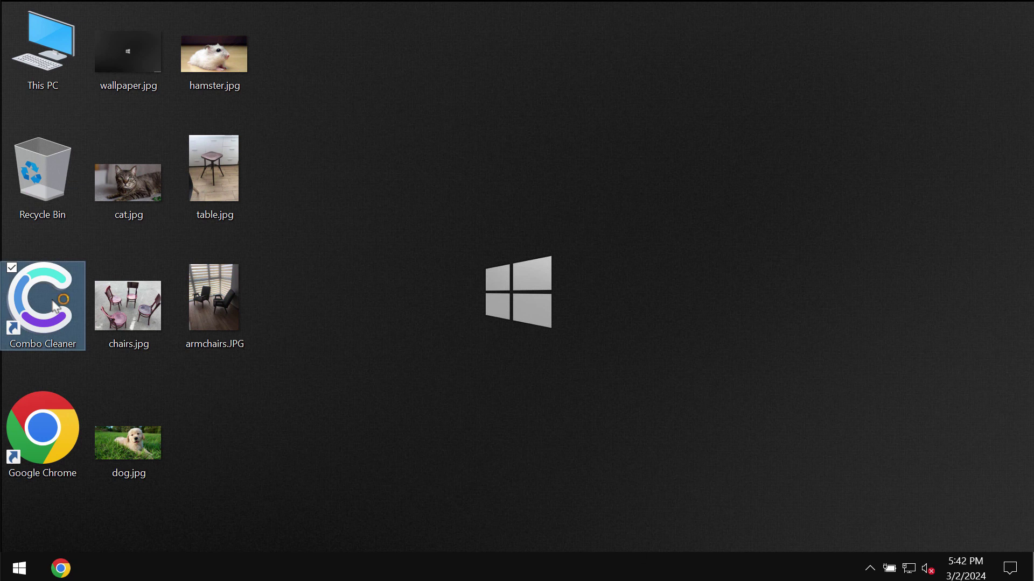
pyautogui.doubleClick(55, 306)
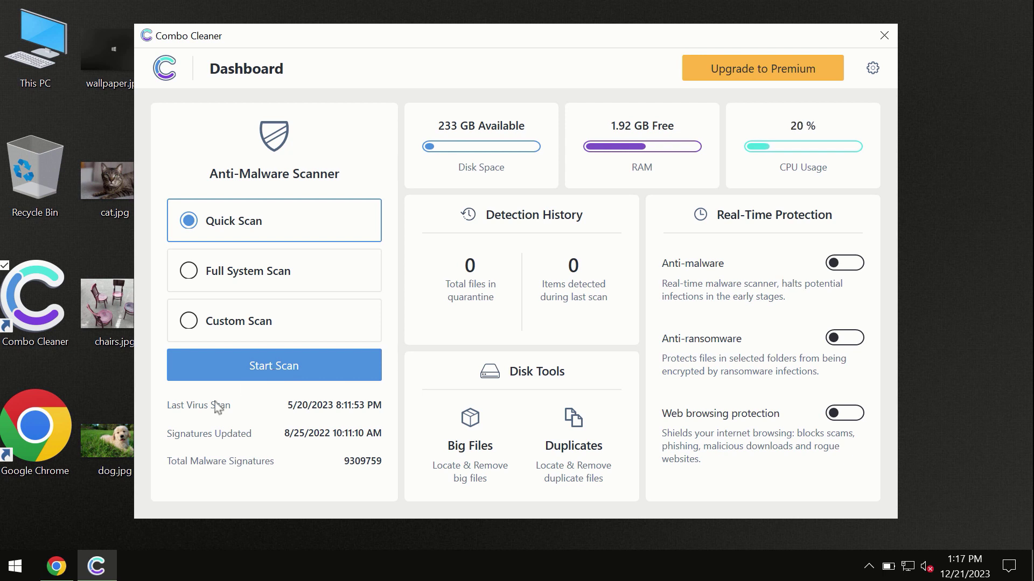
pyautogui.moveTo(63, 567)
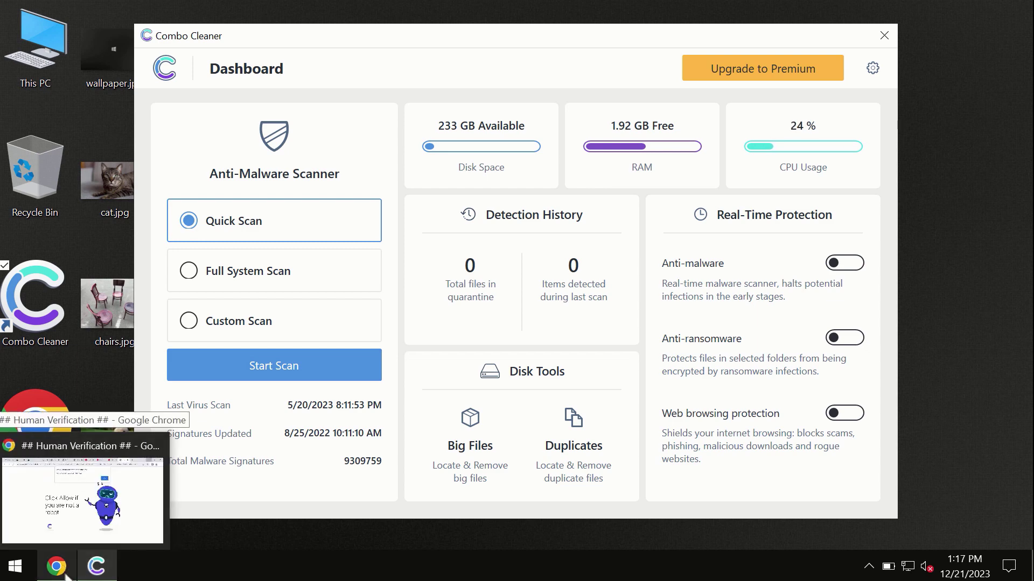
pyautogui.click(71, 570)
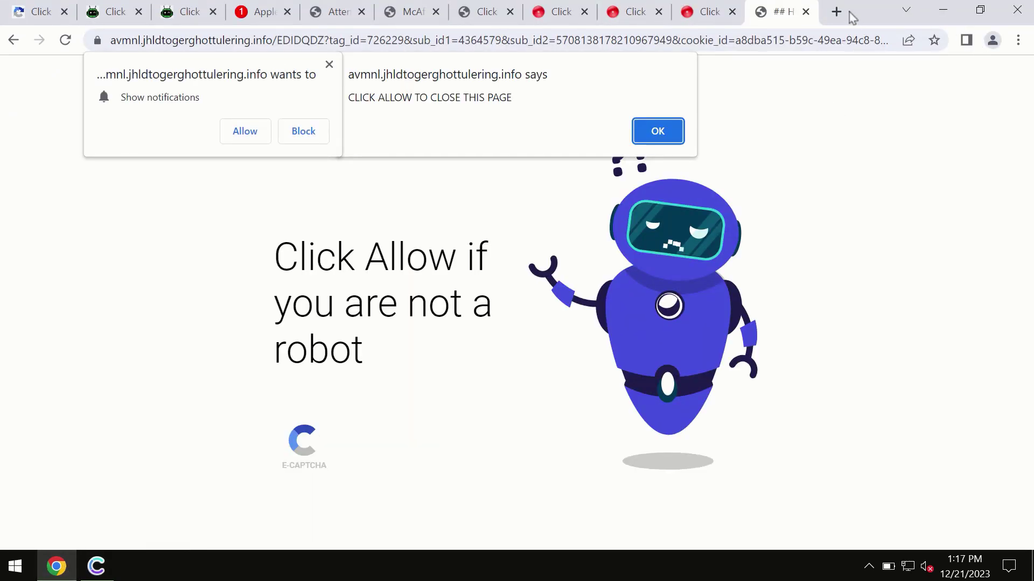
pyautogui.click(839, 13)
pyautogui.write('c')
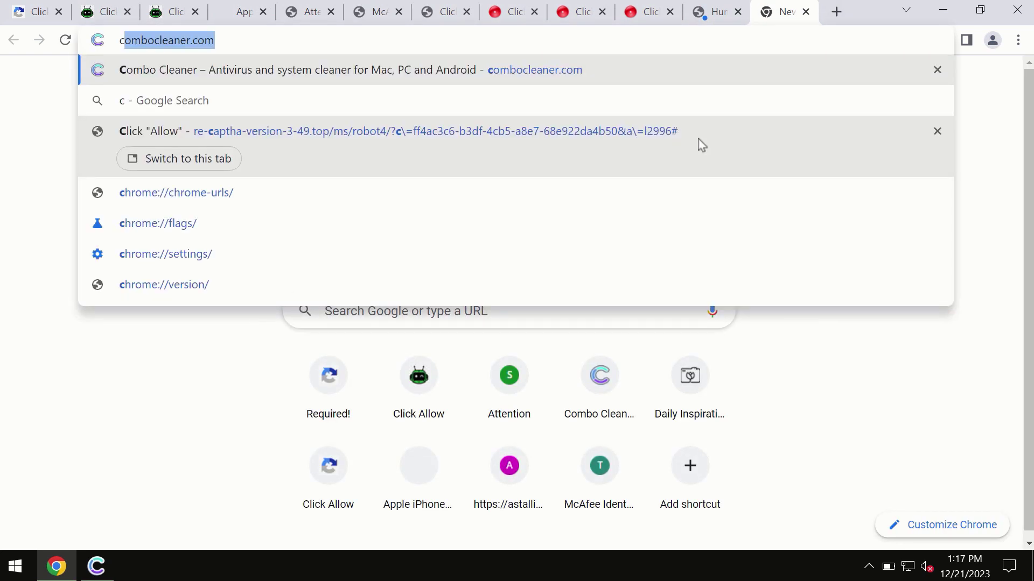
pyautogui.click(483, 68)
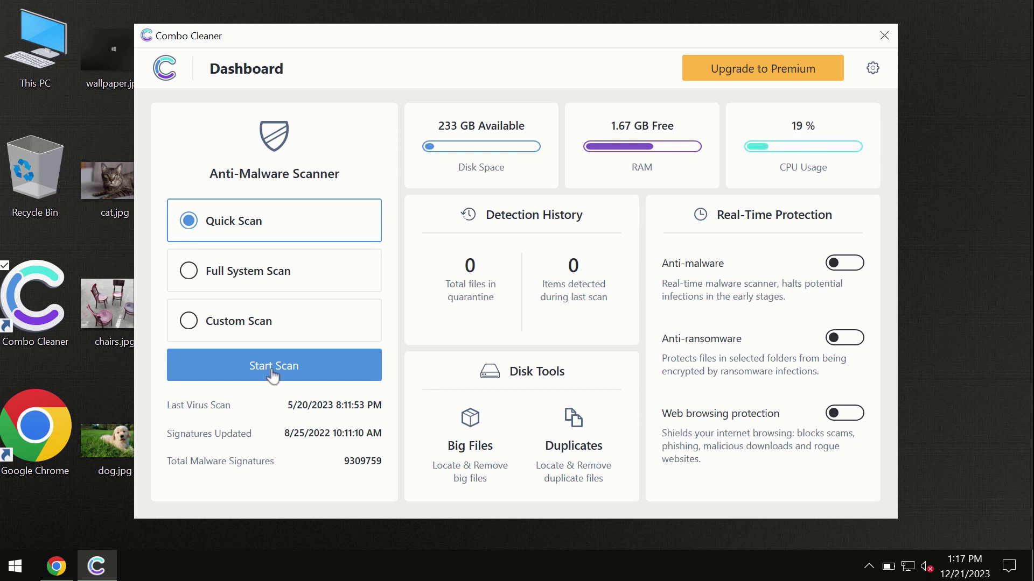
# - Run a Quick Scan from the Combo Cleaner Dashboard
pyautogui.click(273, 371)
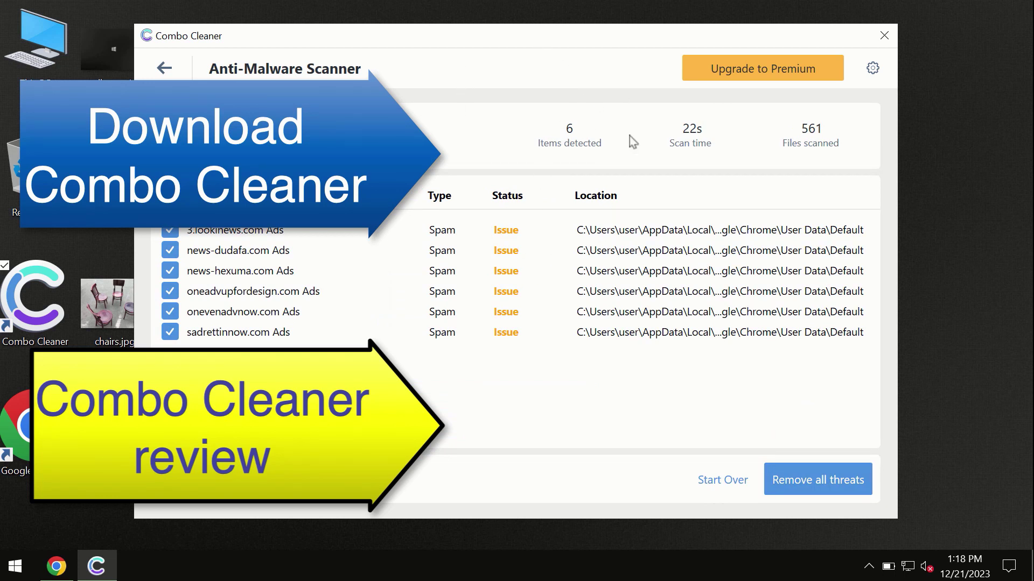
pyautogui.click(740, 70)
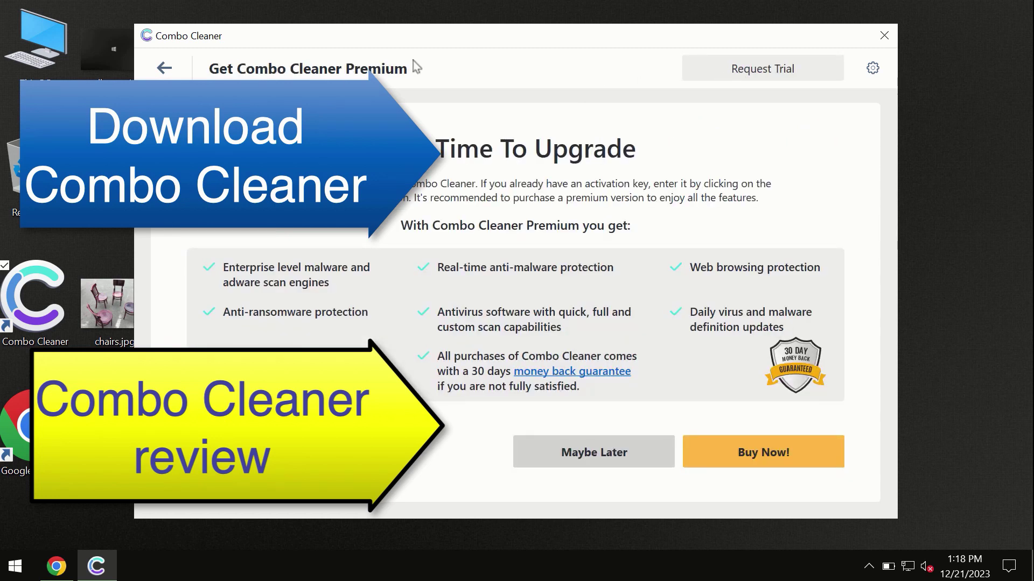
pyautogui.click(182, 74)
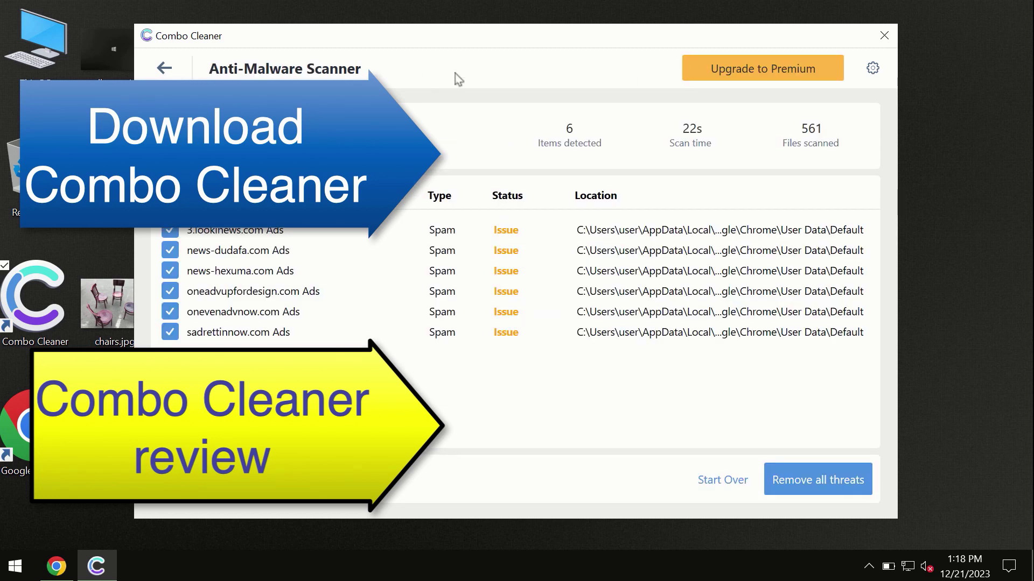